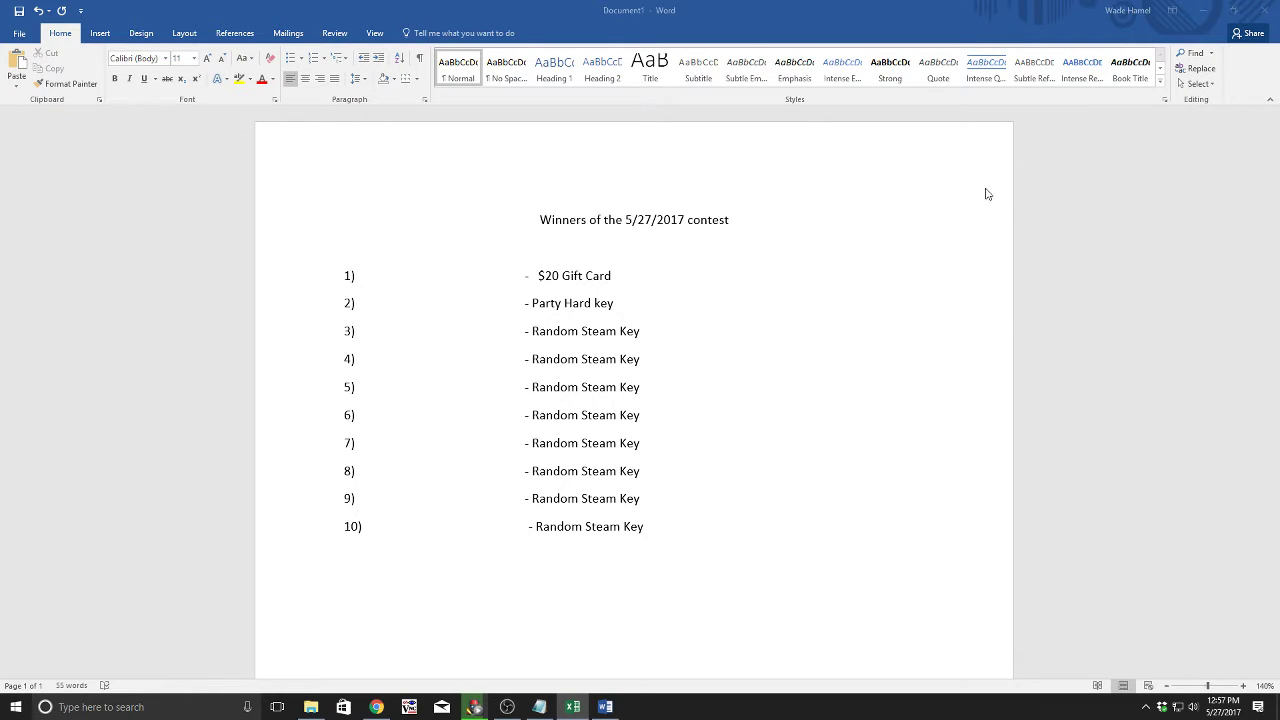
Step: Insert 'Steam' between $20 and Gift so prize 1 reads '$20 Steam Gift Card'
left_click(561, 276)
type("steam")
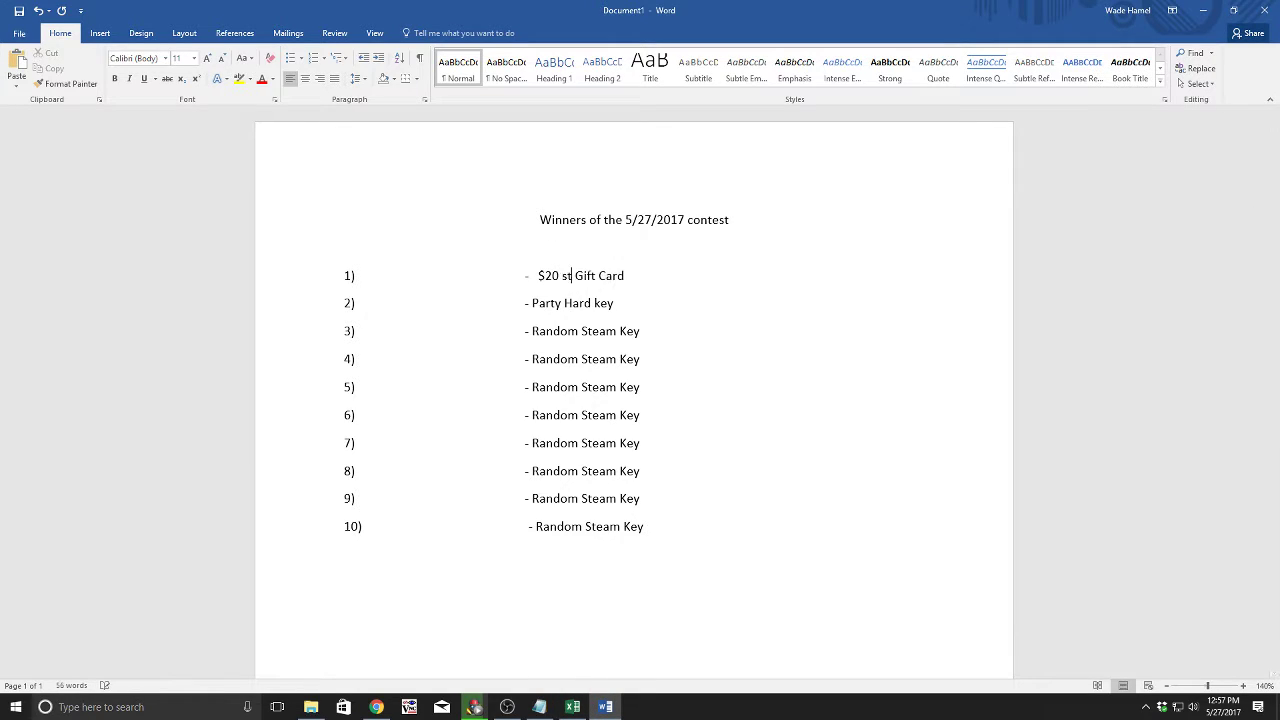
key("BackSpace")
key("BackSpace")
key("BackSpace")
key("BackSpace")
key("BackSpace")
type("Steam")
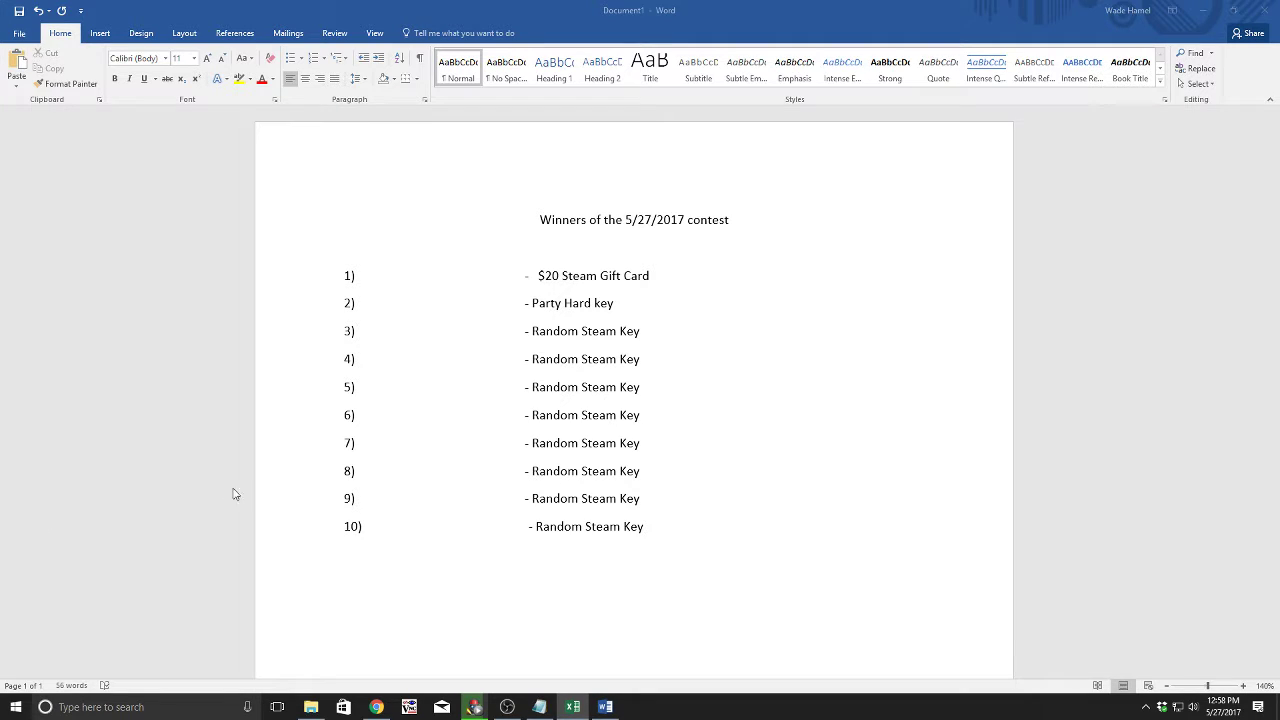
Step: Paste the tenth winner's name after 10), then fetch the next name from the Excel entrants workbook
left_click(375, 529)
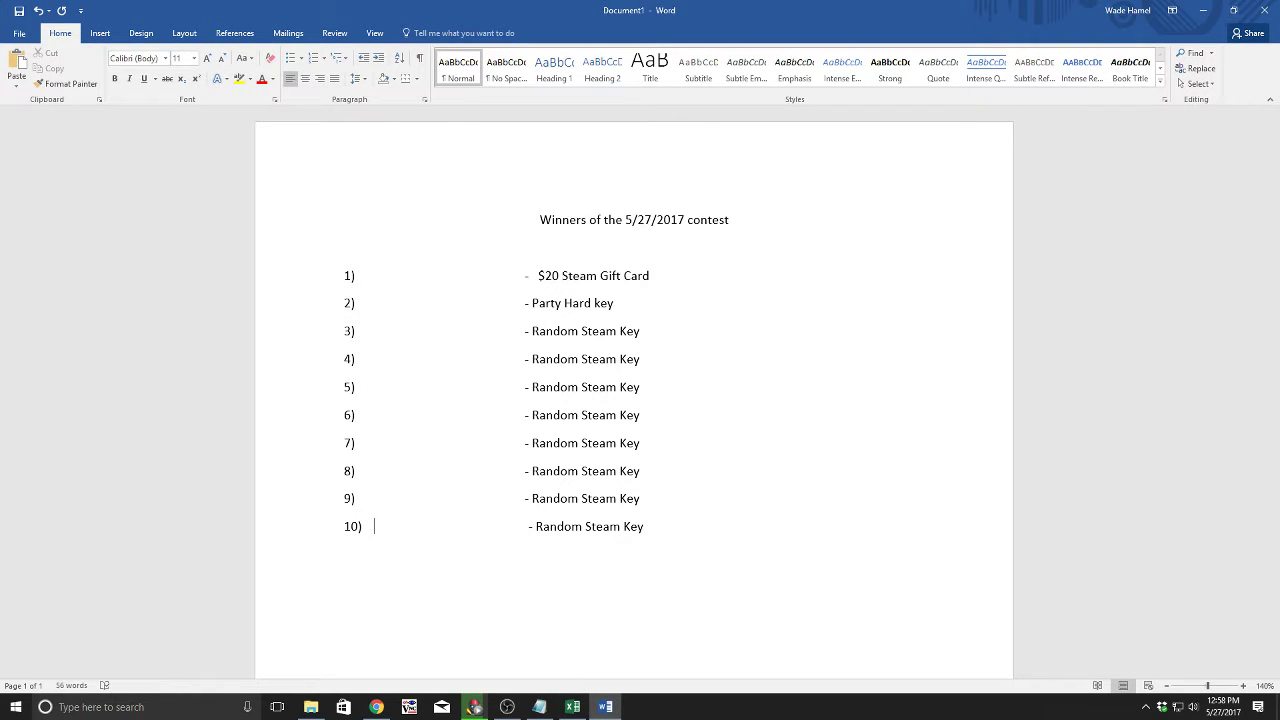
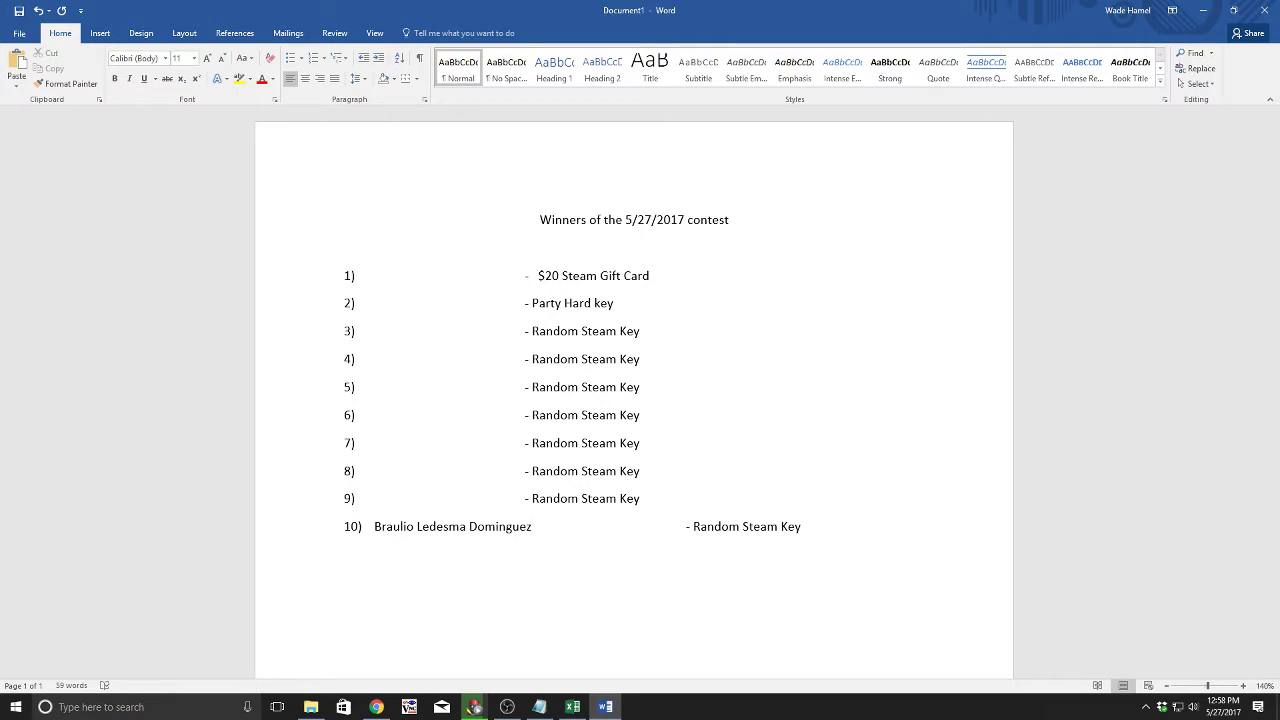
key("alt+Tab")
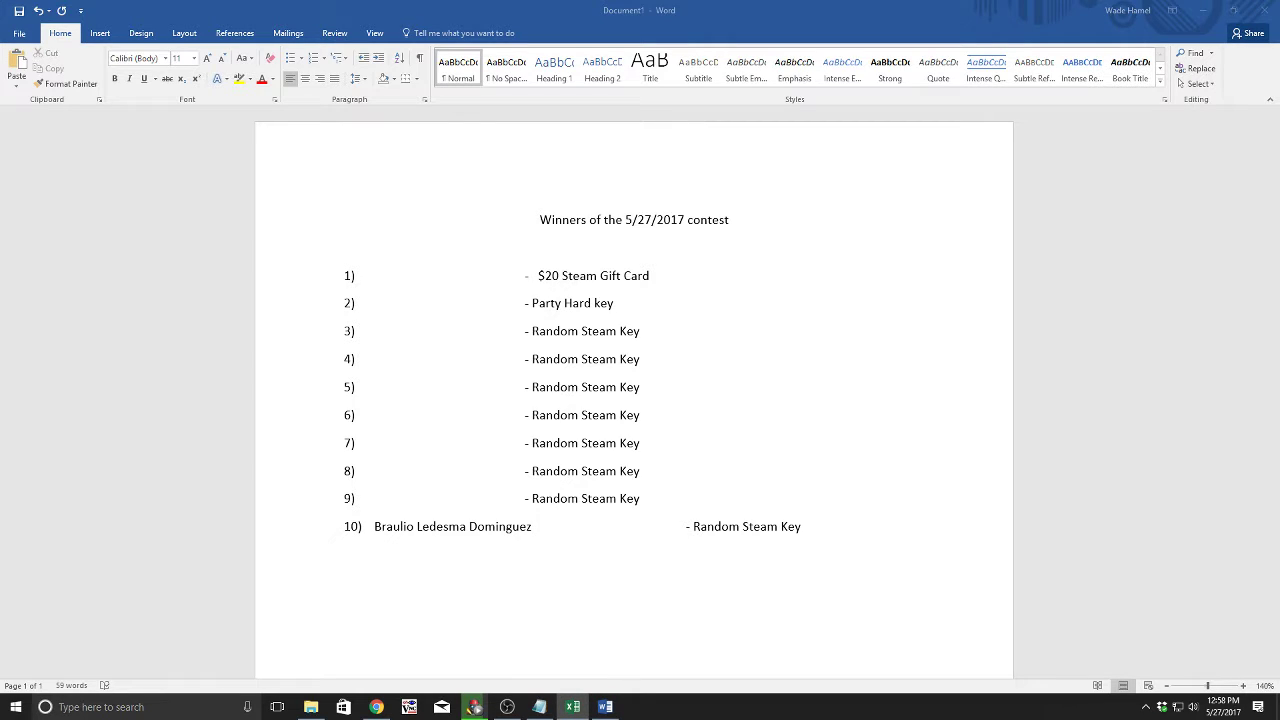
key("alt+Tab")
Step: Paste the ninth winner's name after 9), then fetch the next name from Excel
left_click(371, 502)
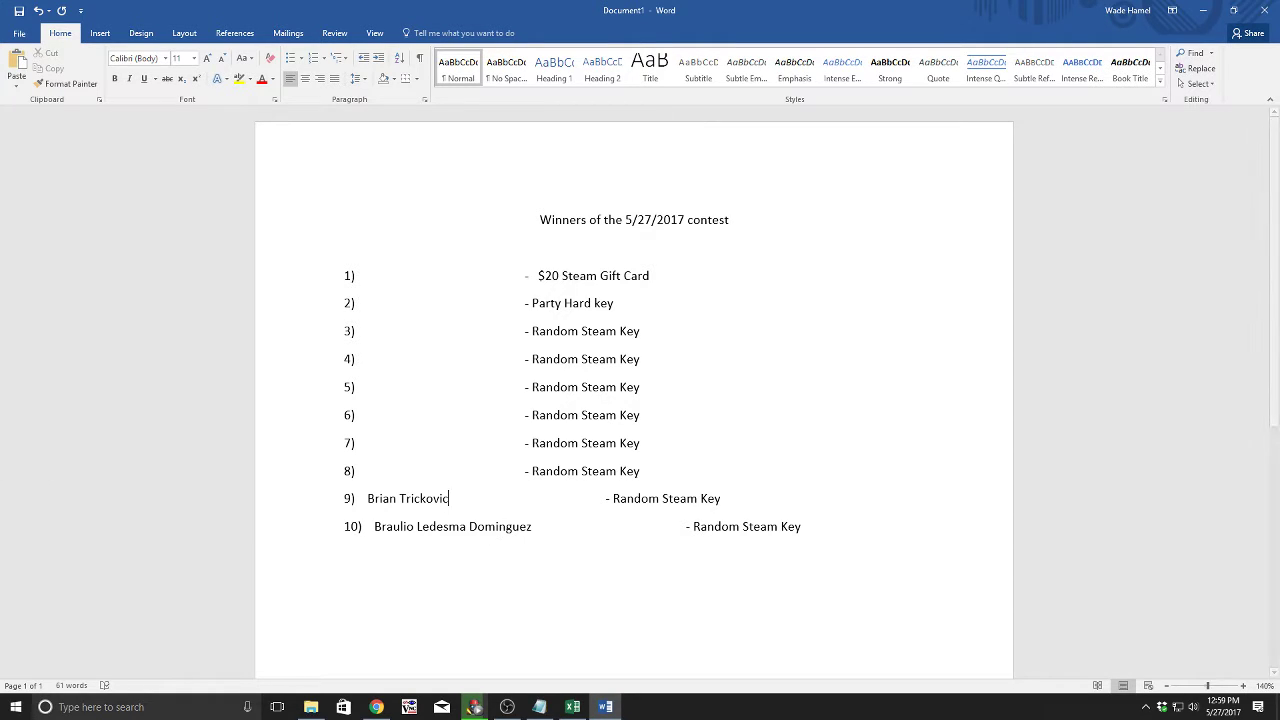
key("alt+Tab")
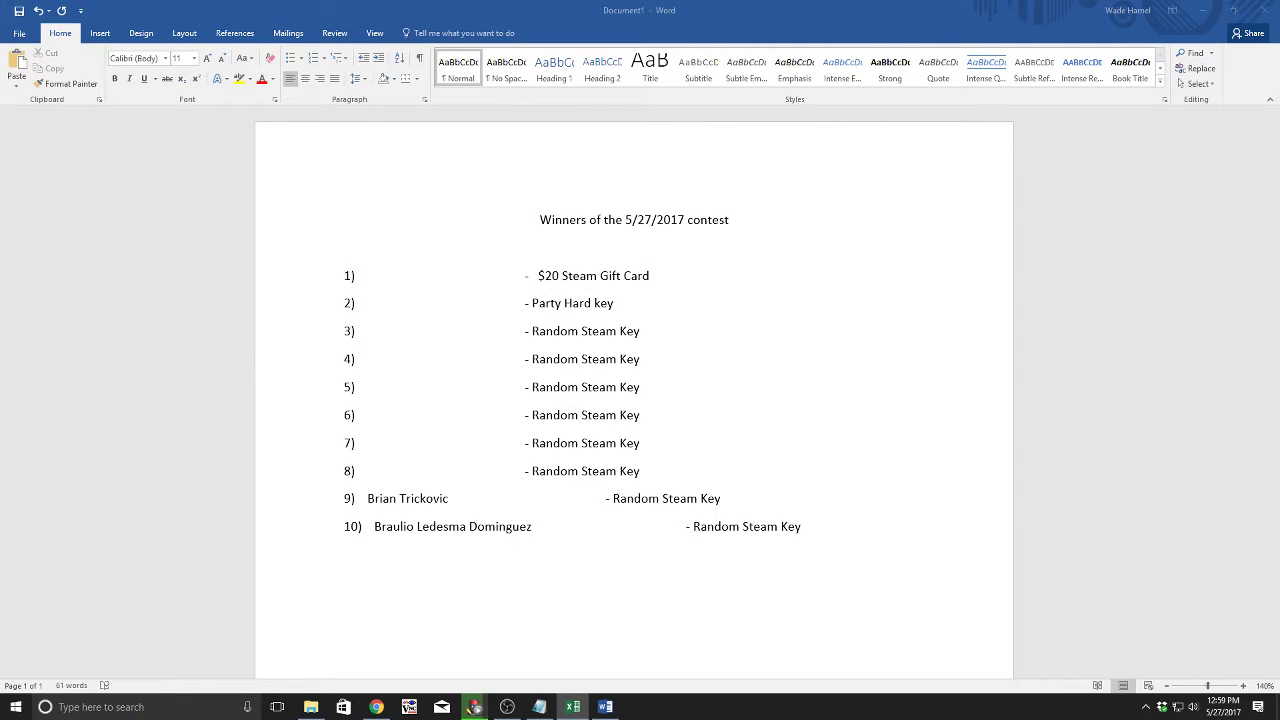
key("alt+Tab")
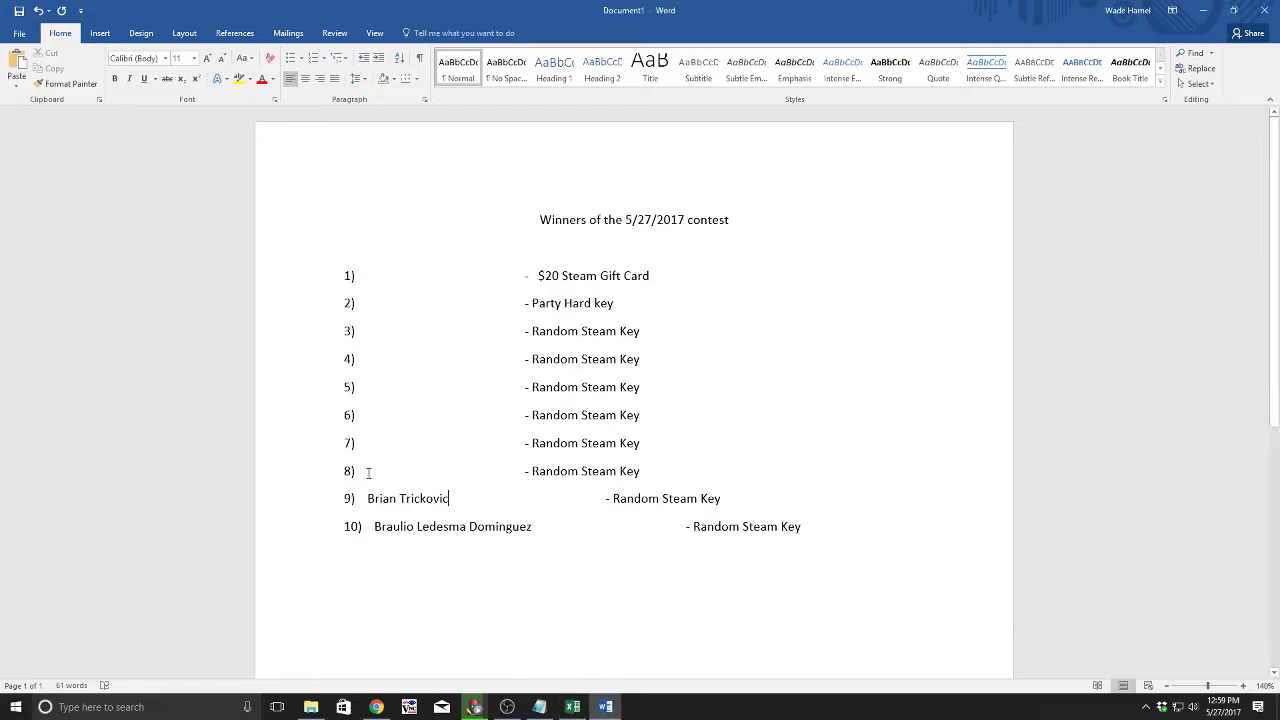
Step: Paste the eighth winner's name after 8), then copy the next winner from Excel
left_click(370, 469)
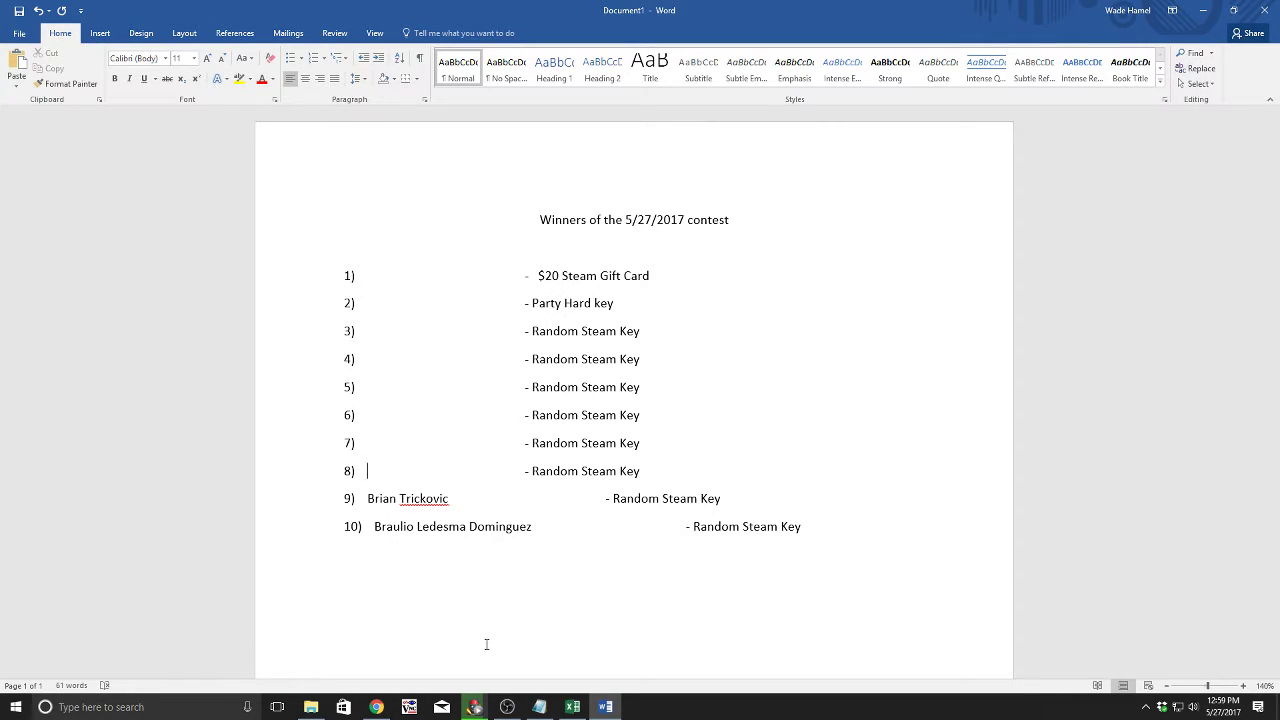
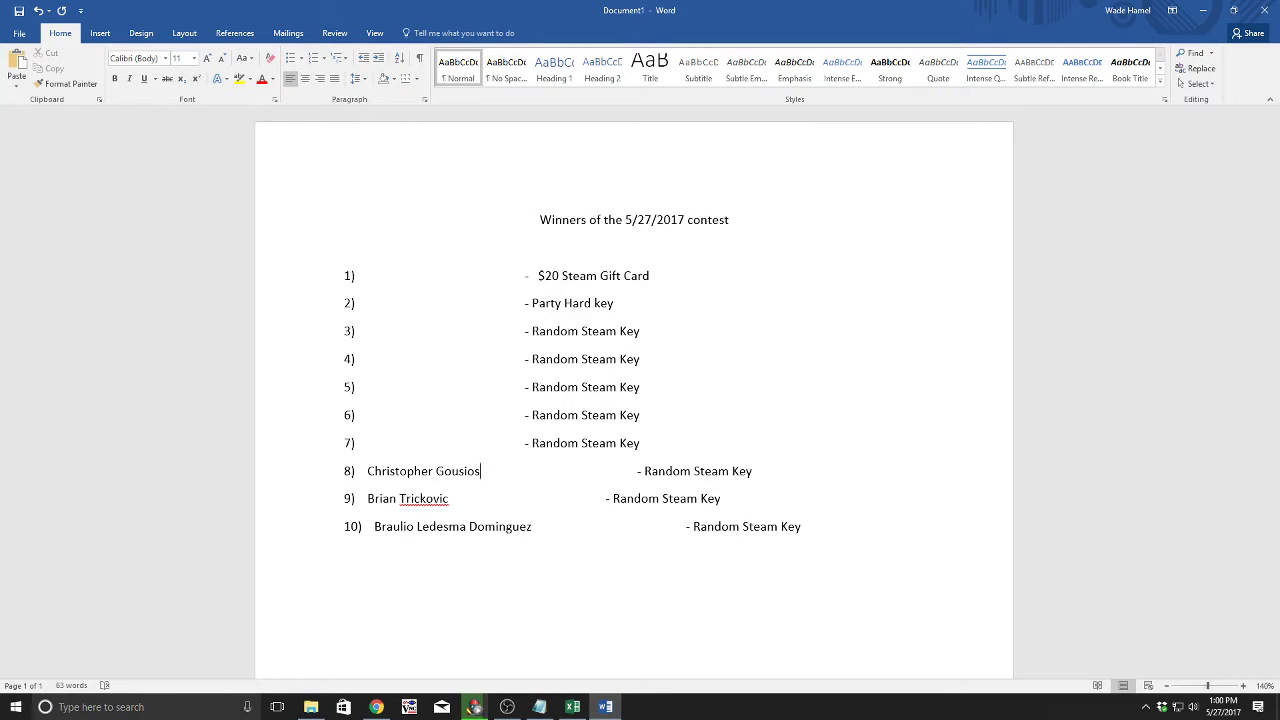
key("alt+Tab")
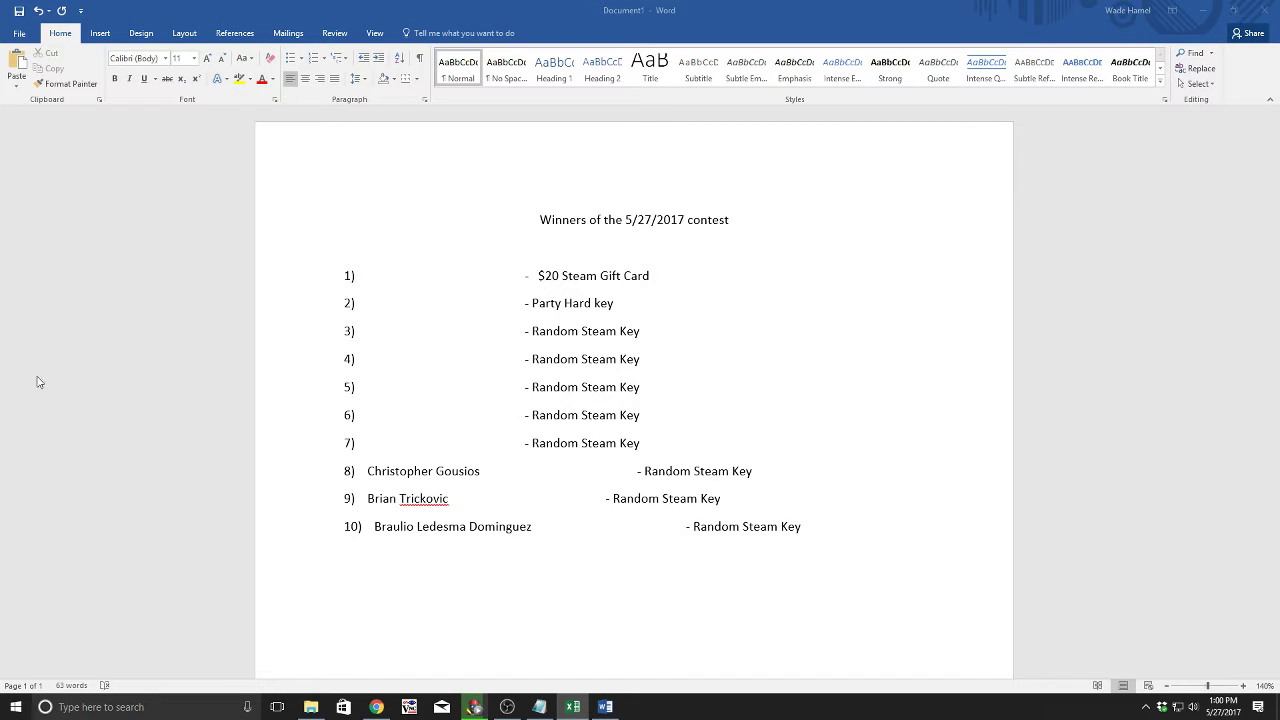
key("alt+Tab")
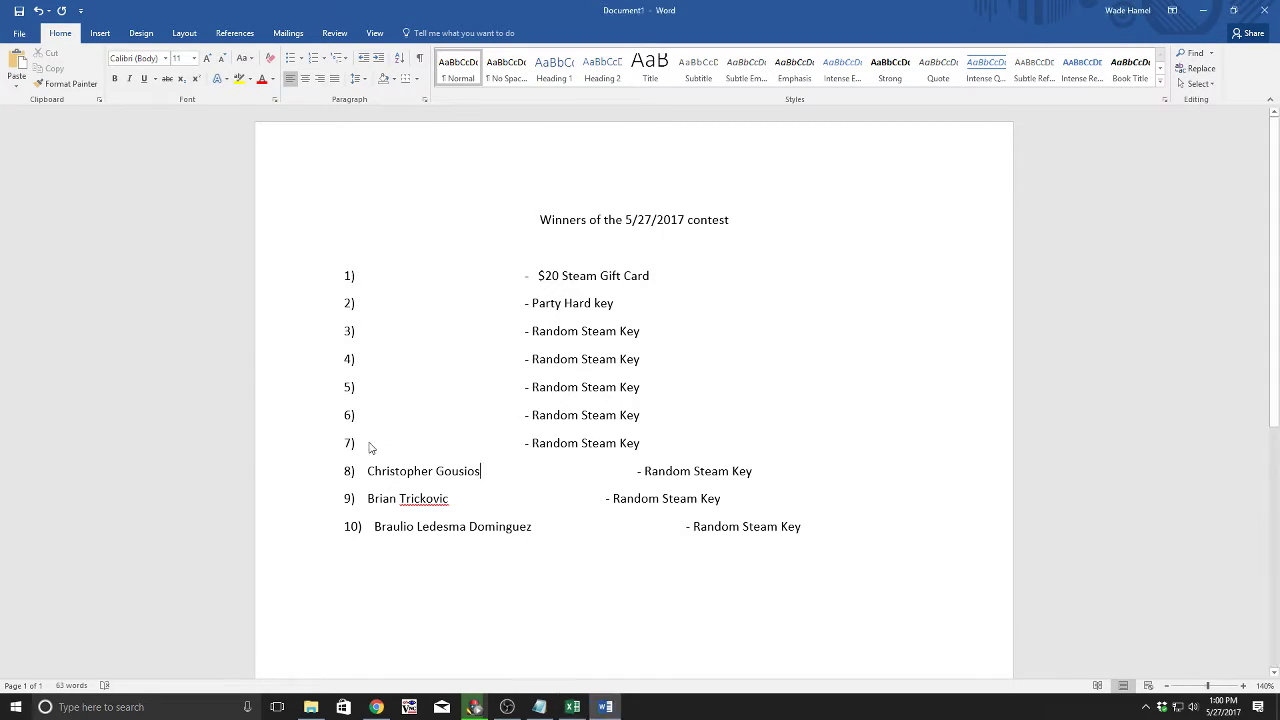
Step: Paste the seventh winner's username after 7), then copy the next winner from Excel
left_click(377, 449)
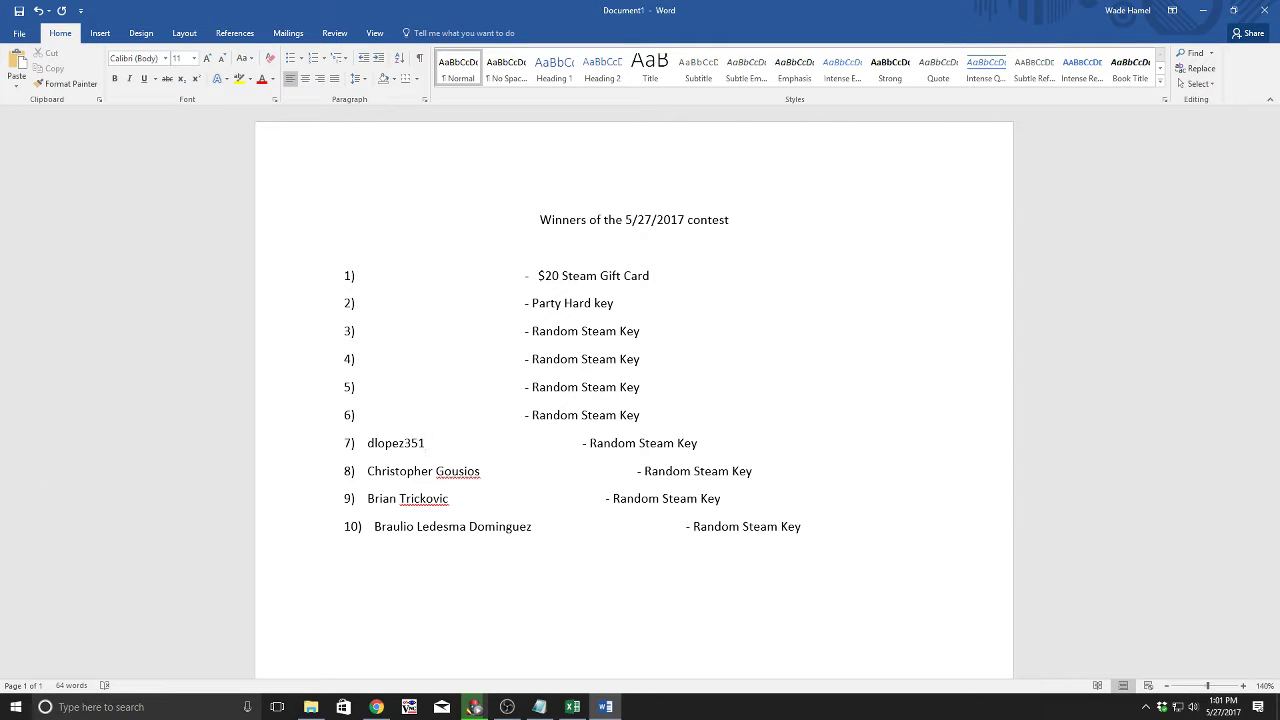
key("alt+Tab")
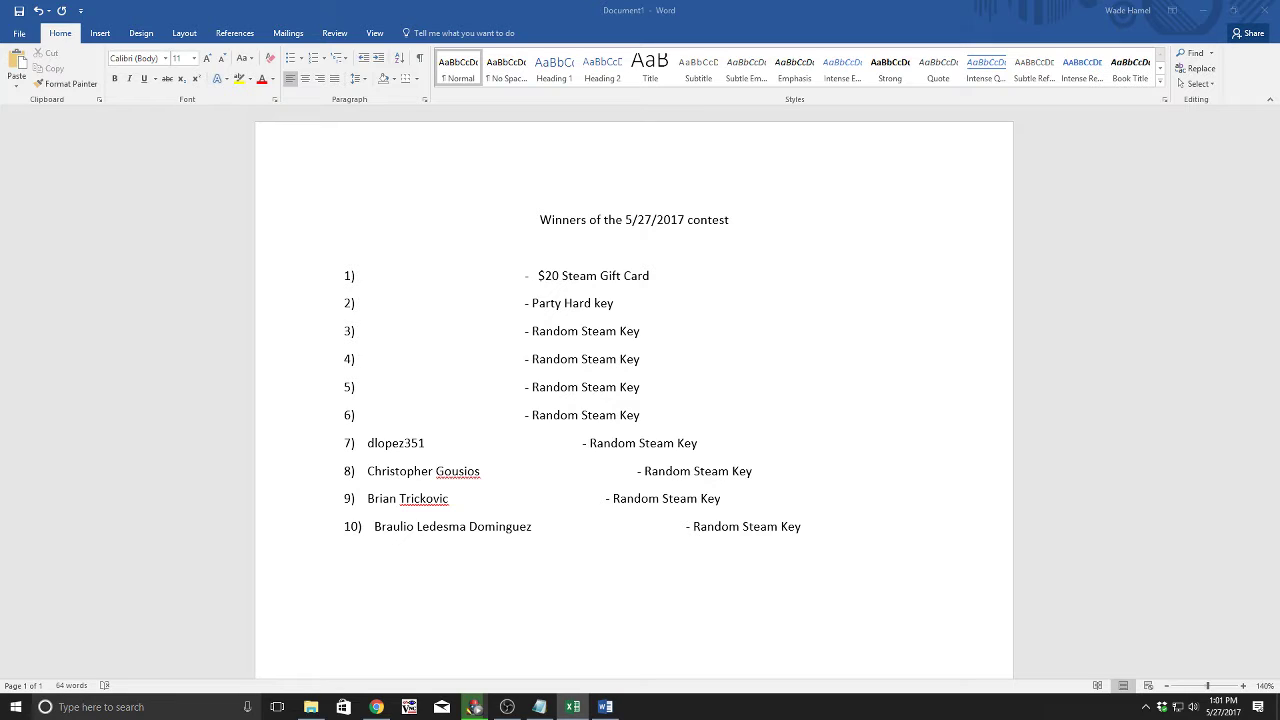
key("alt+Tab")
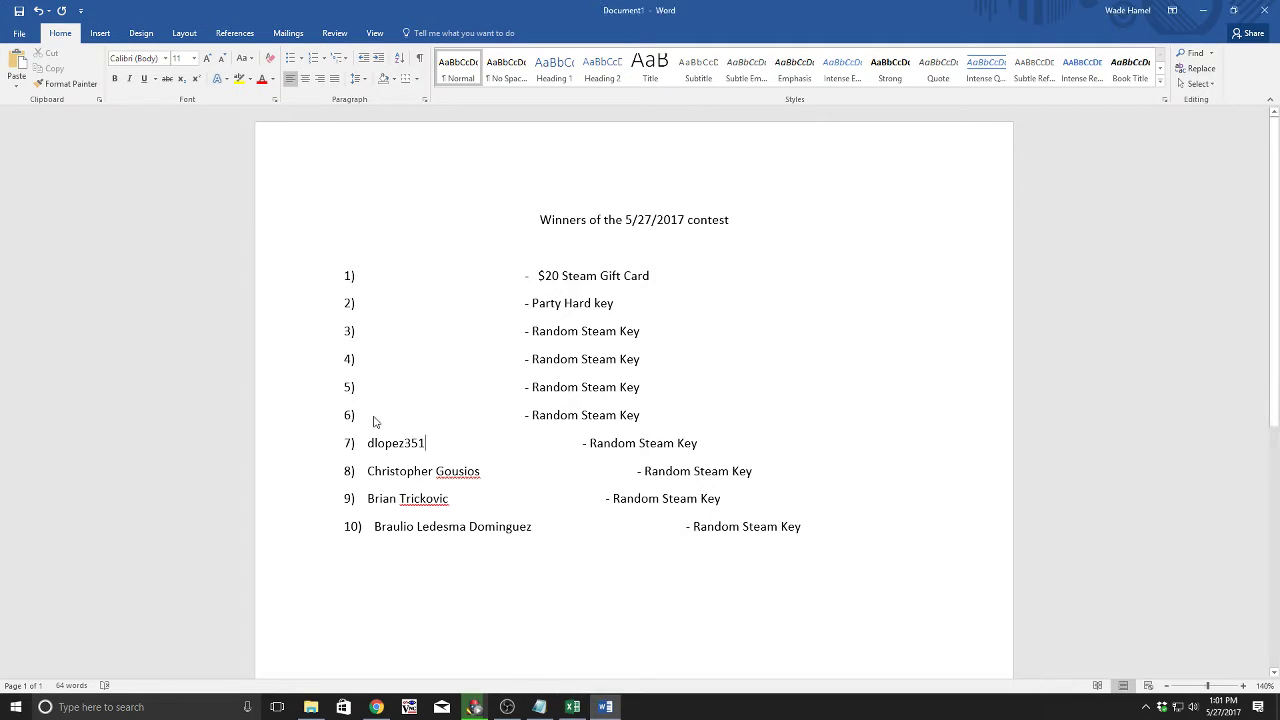
Step: Paste the sixth winner's name after 6), then go to Excel for the next winner
left_click(372, 413)
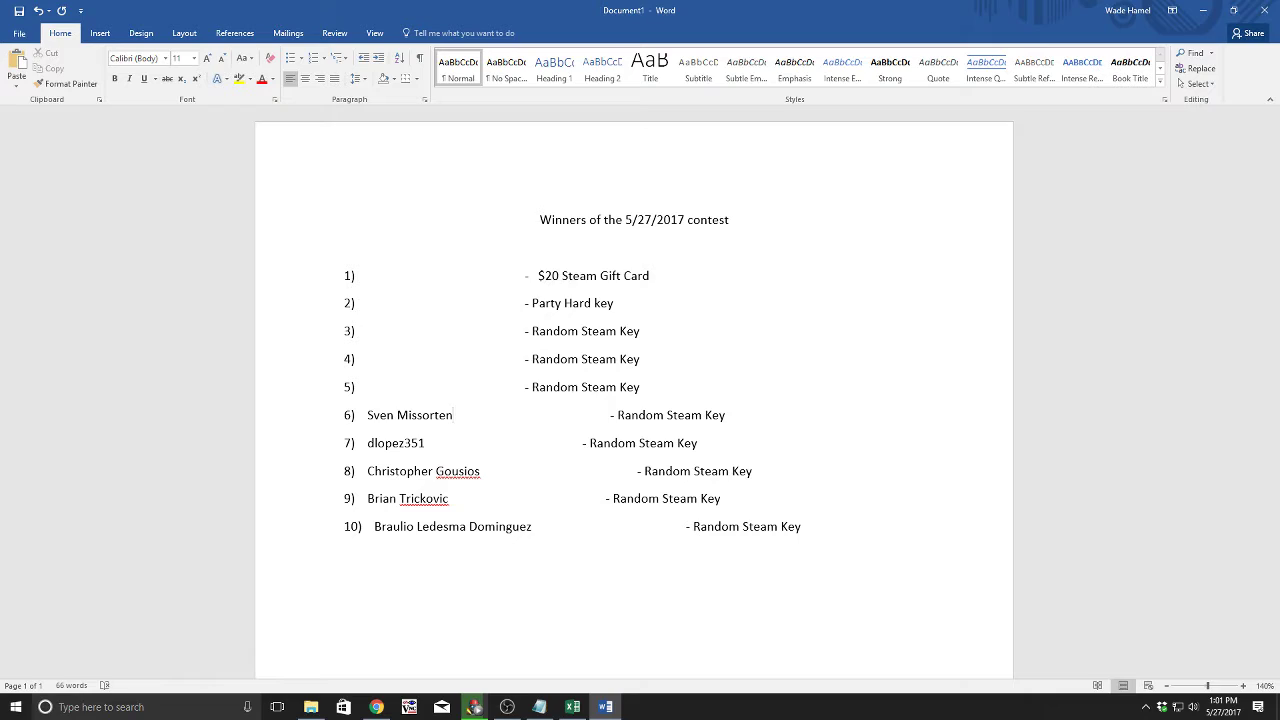
key("alt+Tab")
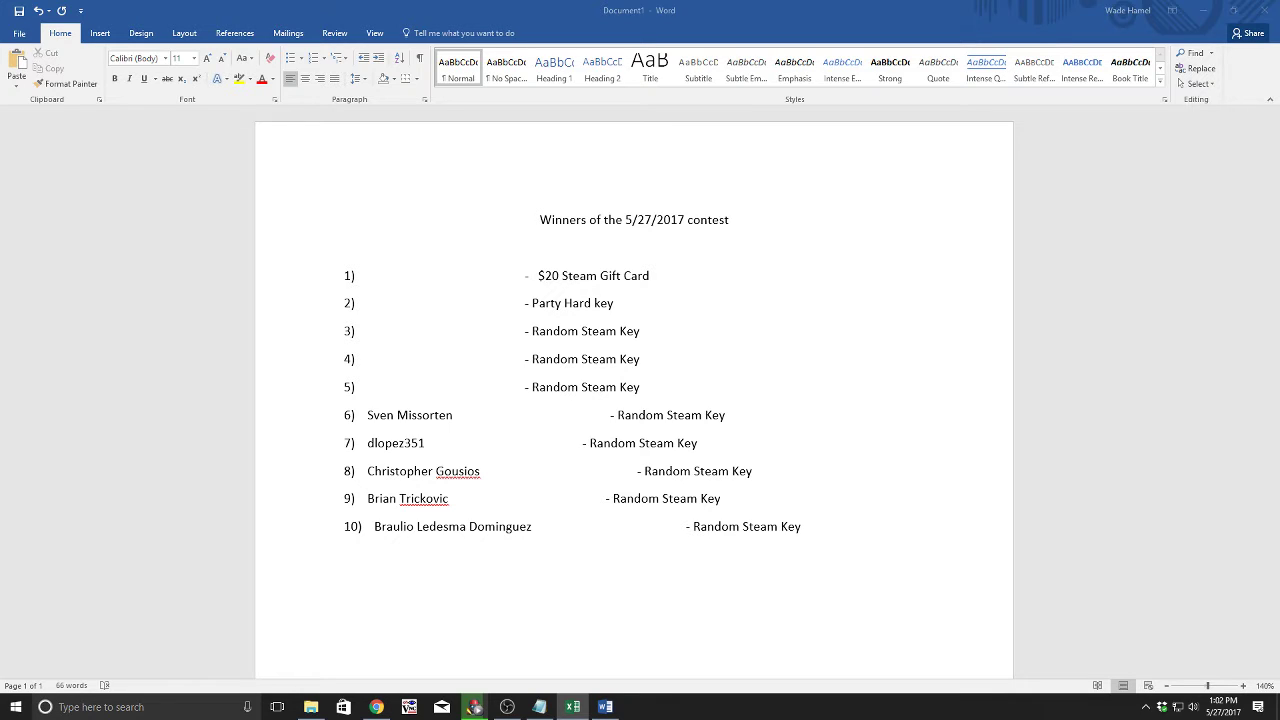
Step: Paste the fifth prize winner's name after 5), then copy the next name from Excel
left_click(373, 389)
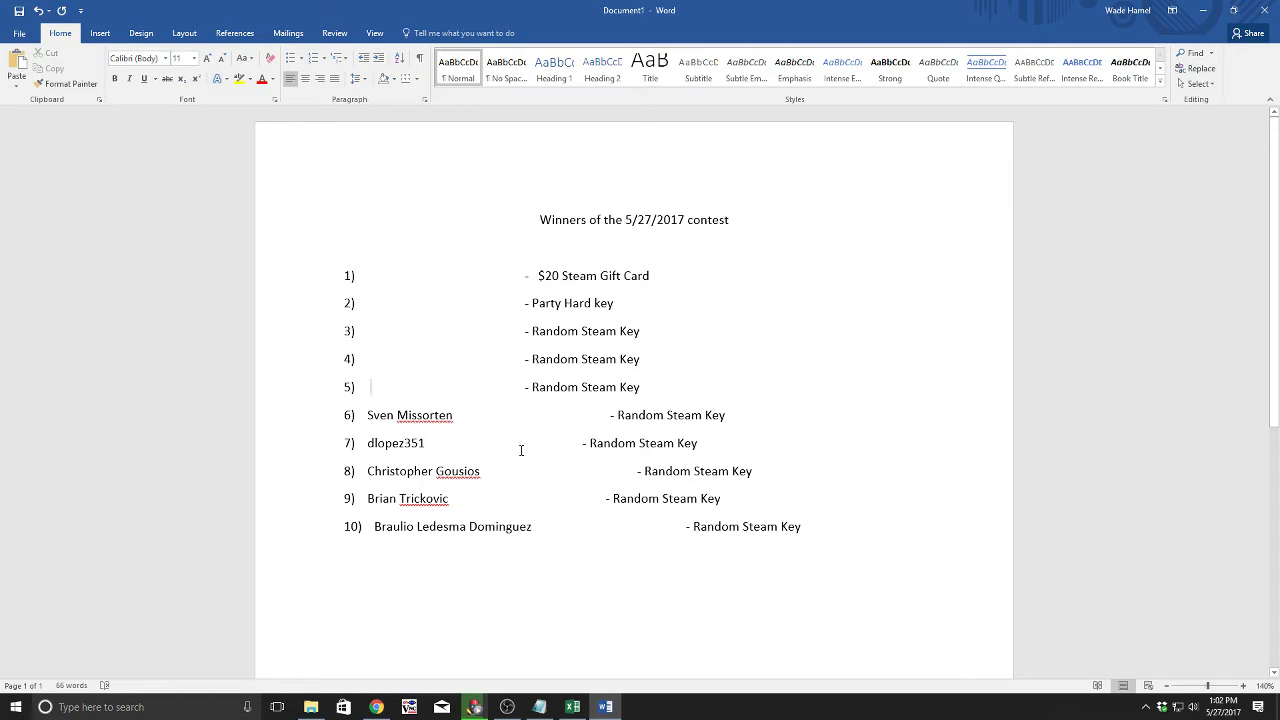
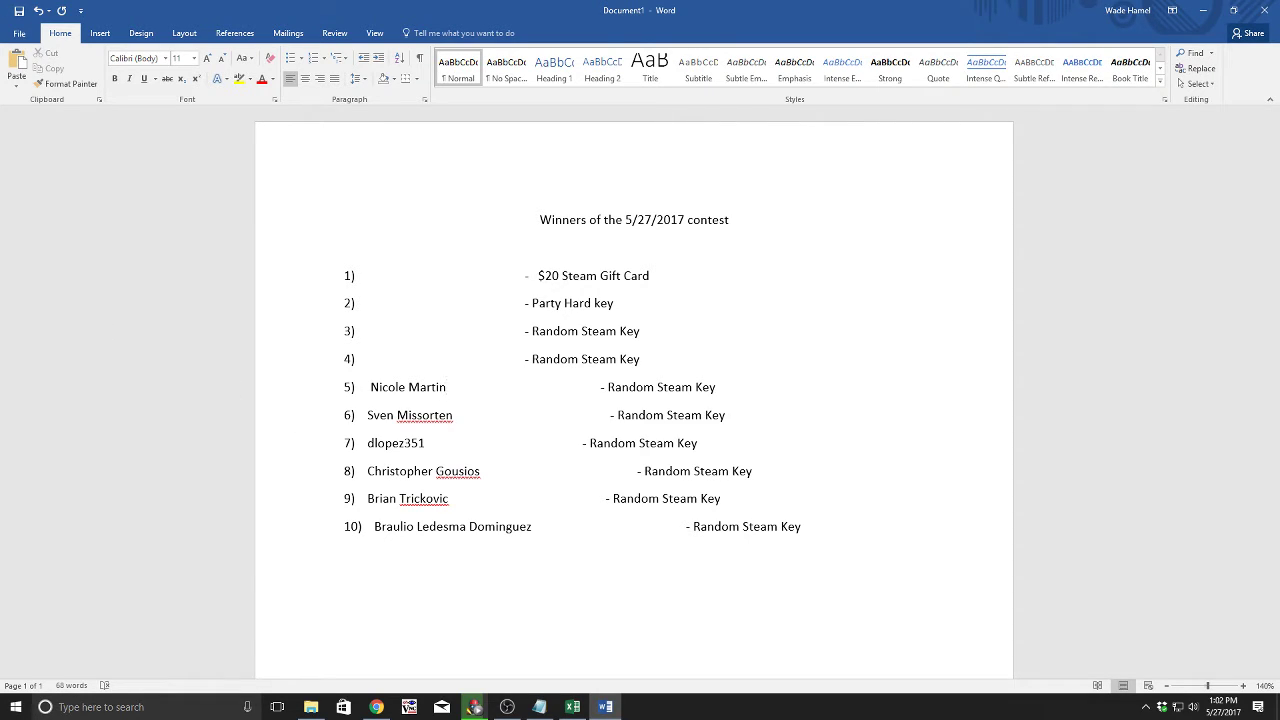
key("alt+Tab")
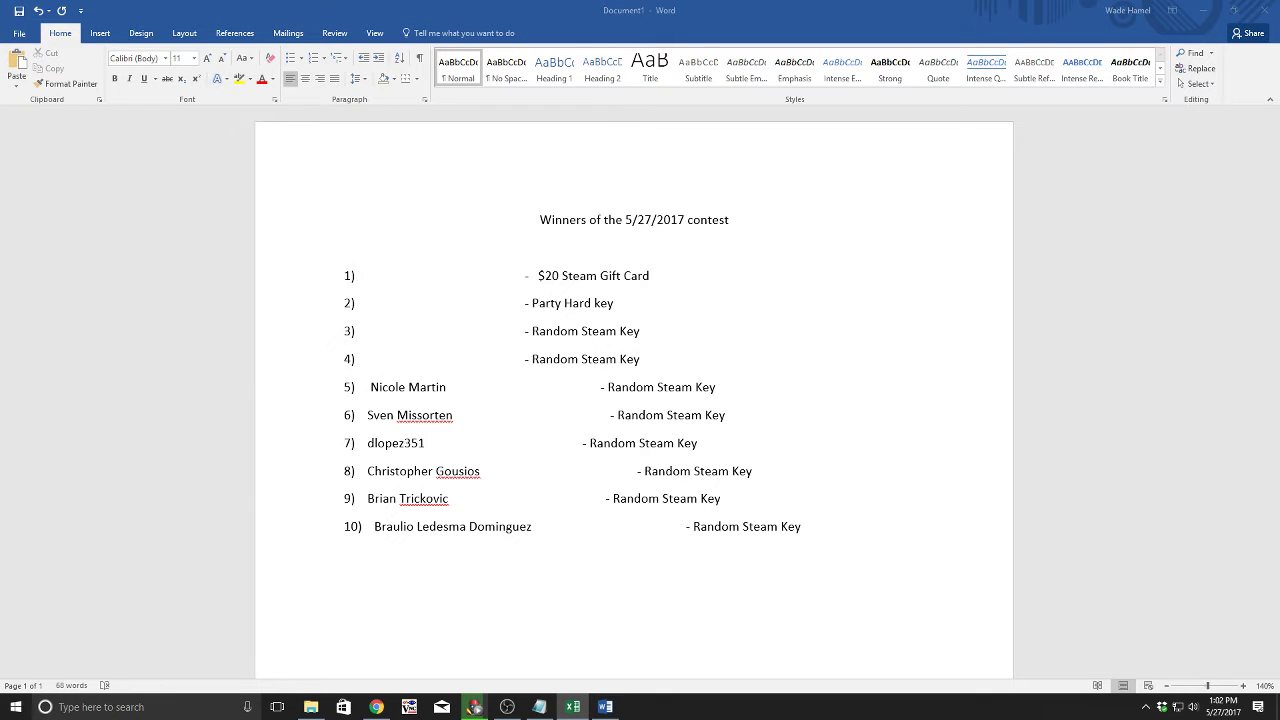
key("alt+Tab")
Step: Type the fourth prize winner's full name after 4), then return to the spreadsheet
left_click(376, 361)
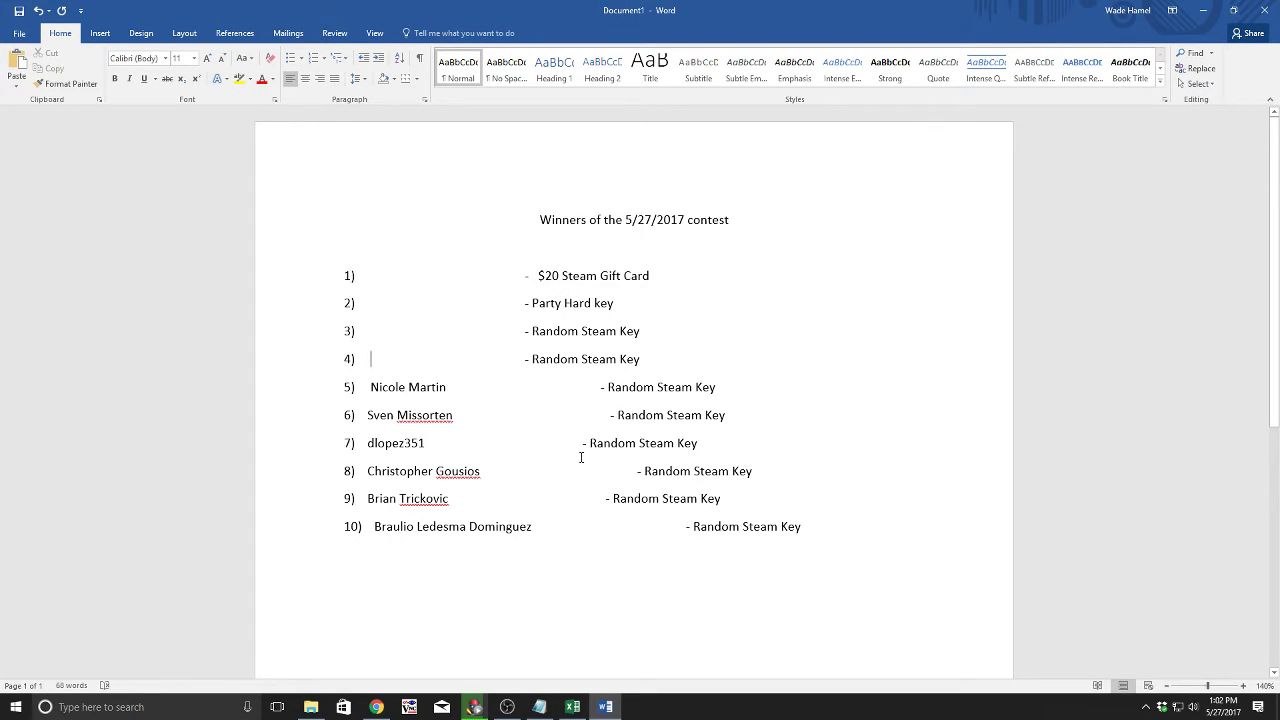
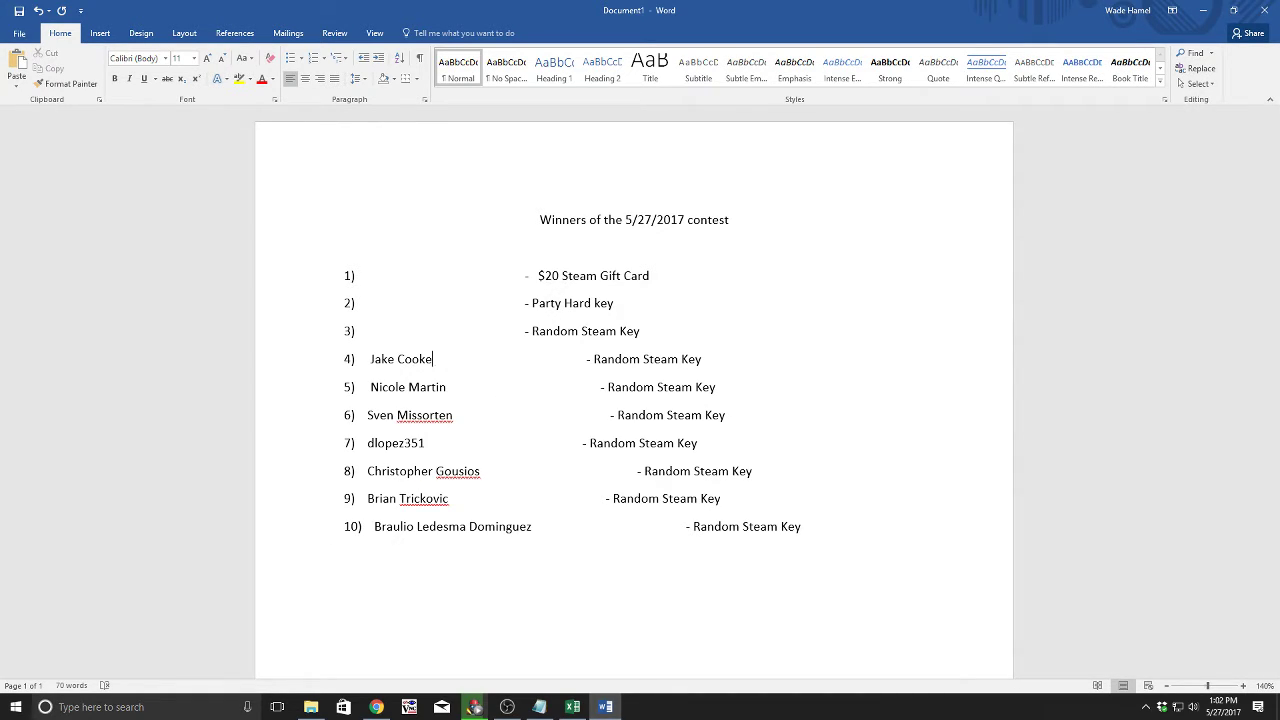
key("alt+Tab")
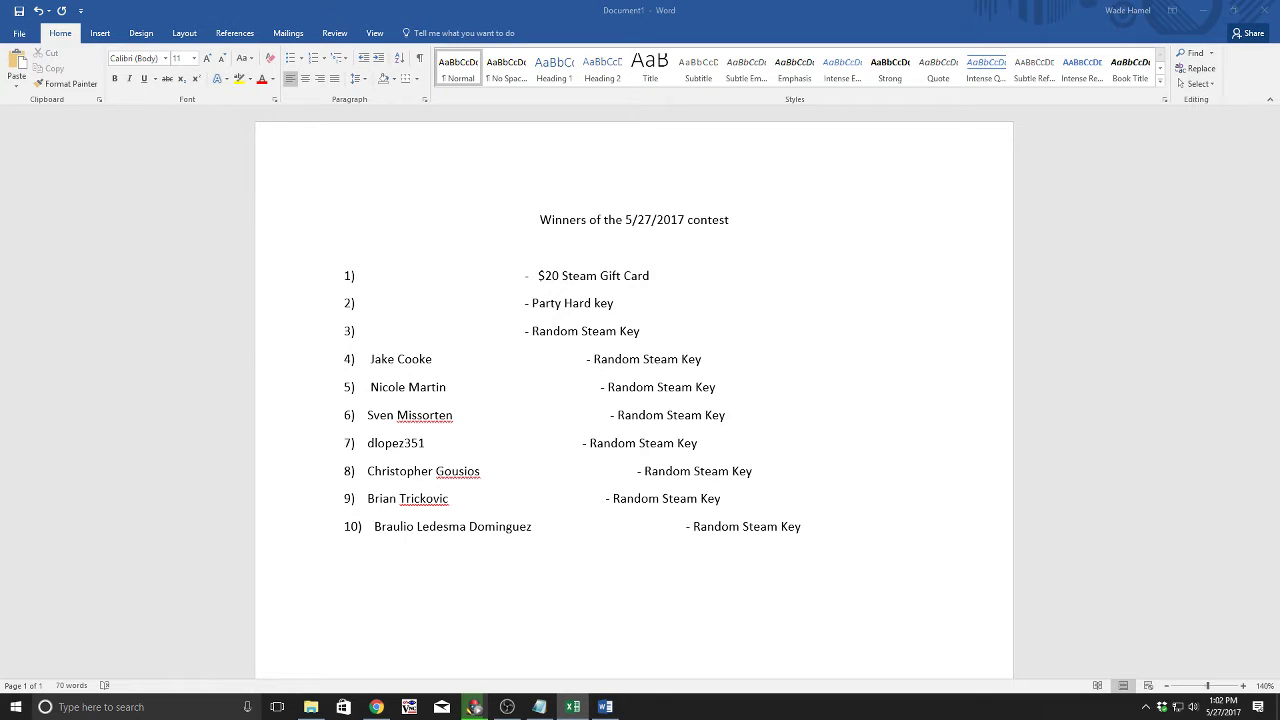
Step: Type the third prize winner's name after 3), before the Random Steam Key, then return to the spreadsheet
left_click(372, 336)
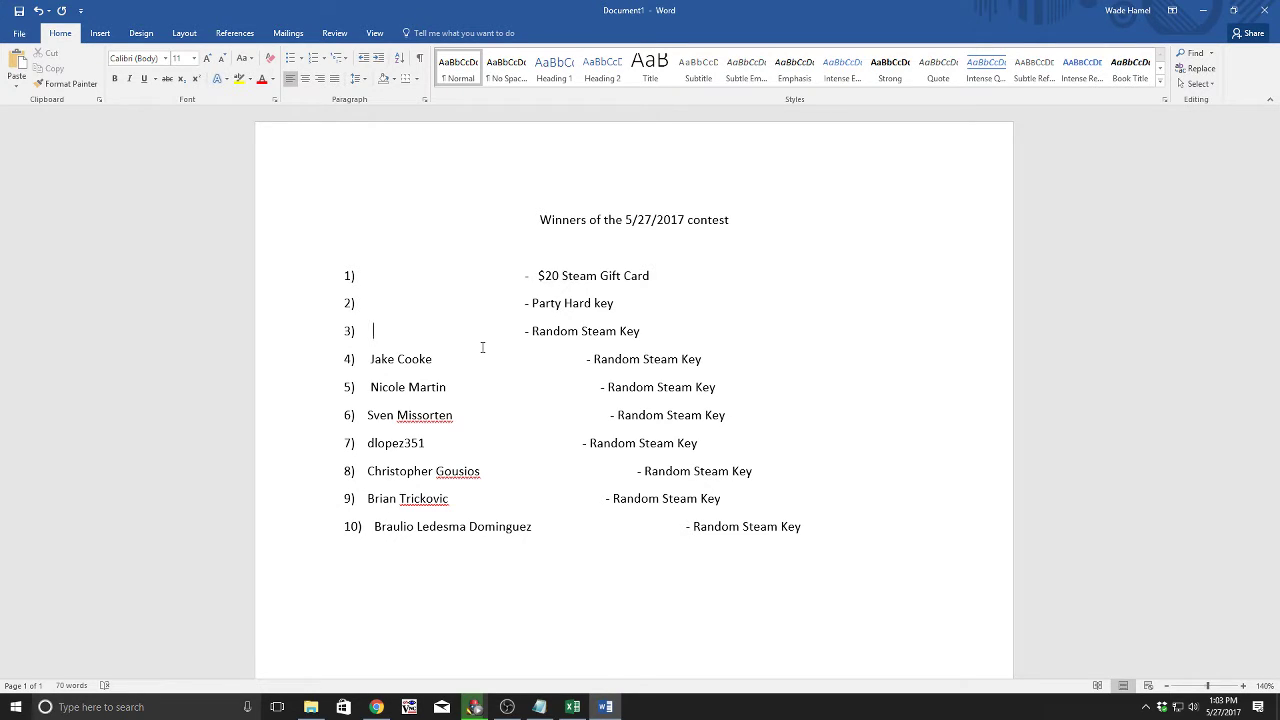
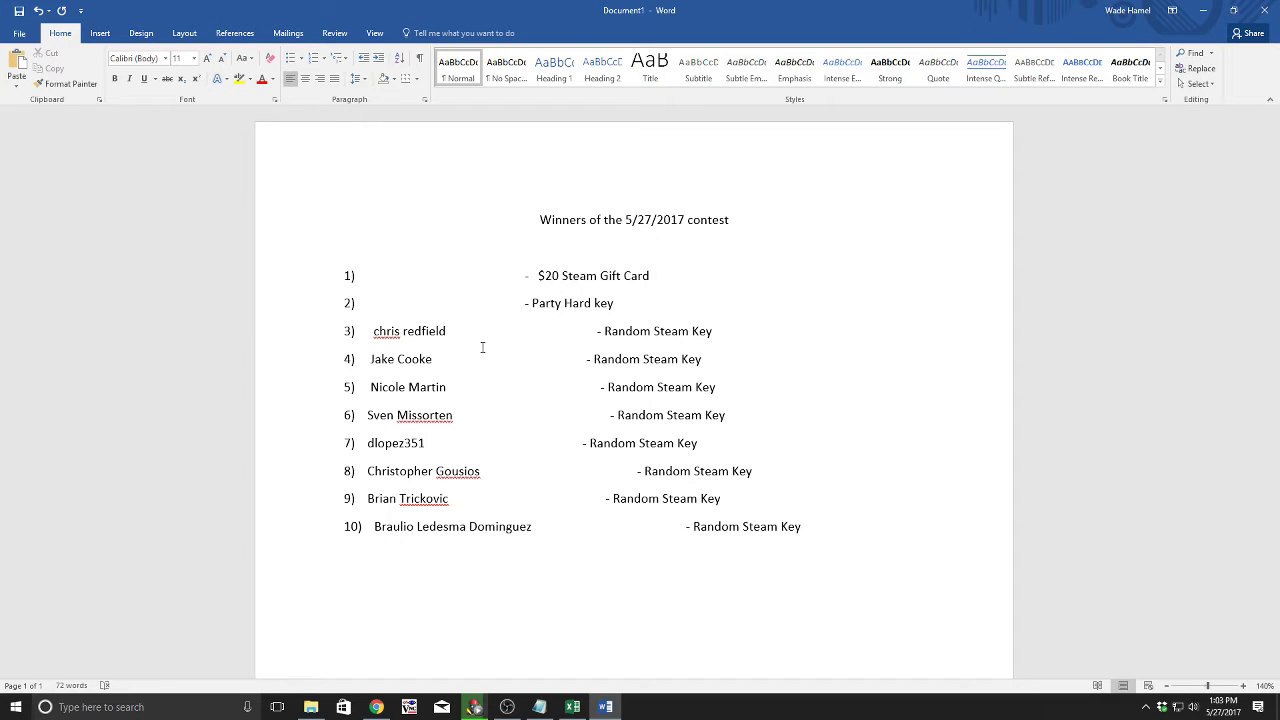
left_click(482, 345)
key("alt+Tab")
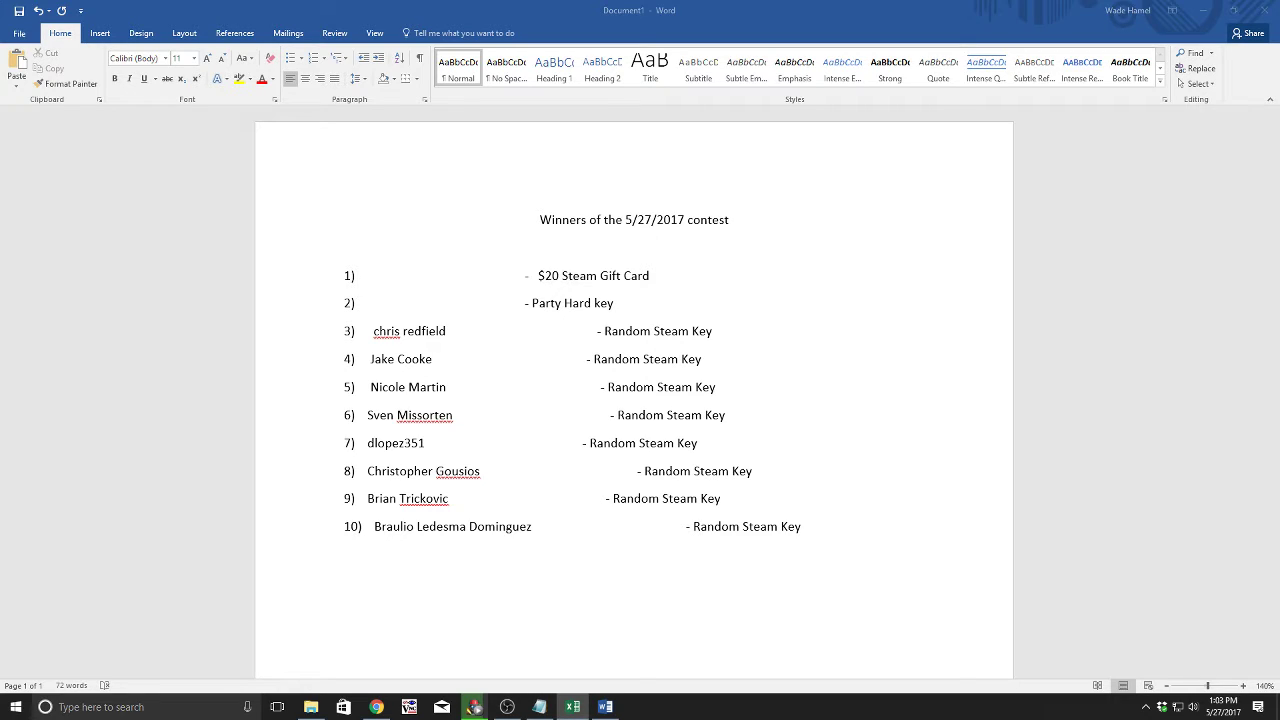
Step: Paste the second prize winner's name after 2), before the Party Hard key, then copy the last name from Excel
left_click(368, 304)
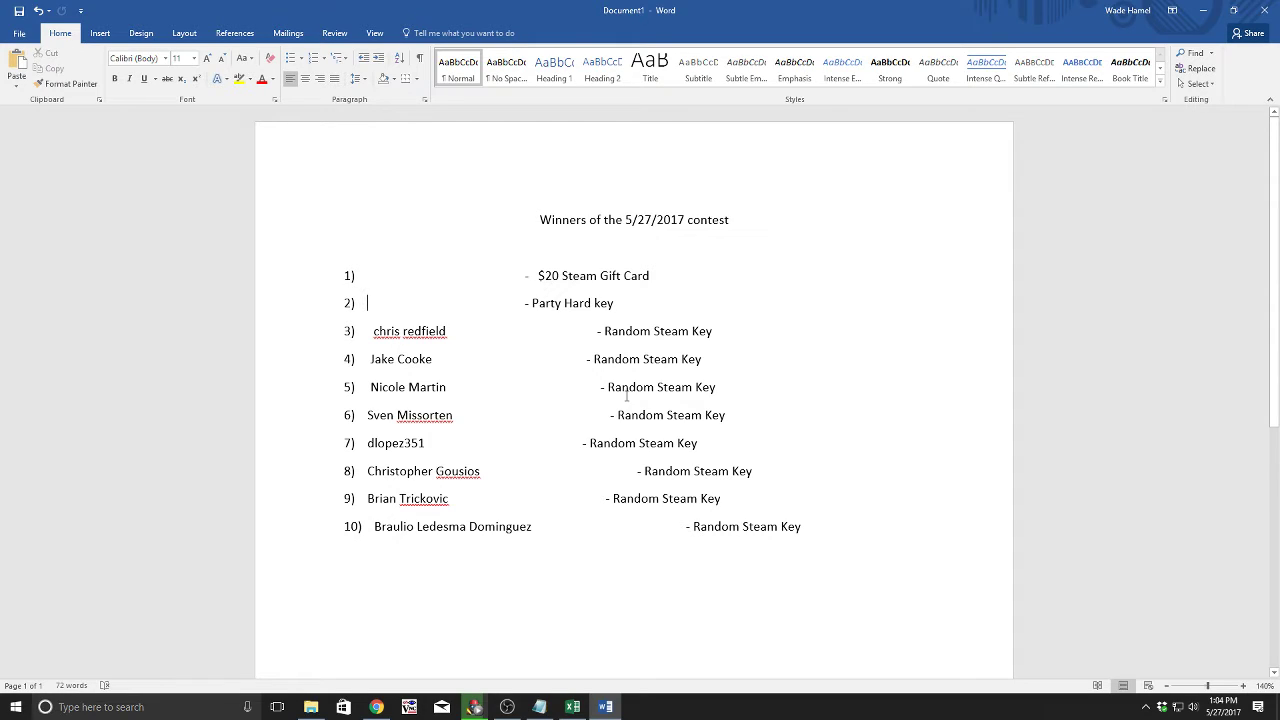
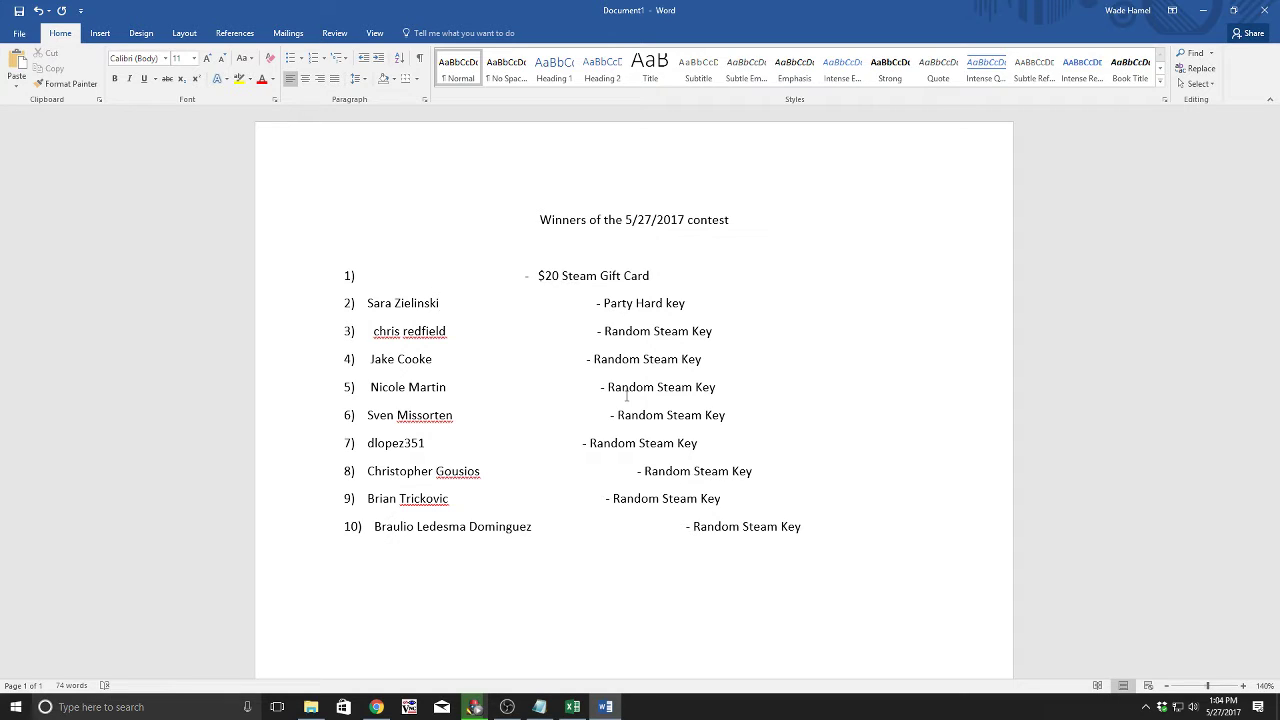
key("alt+Tab")
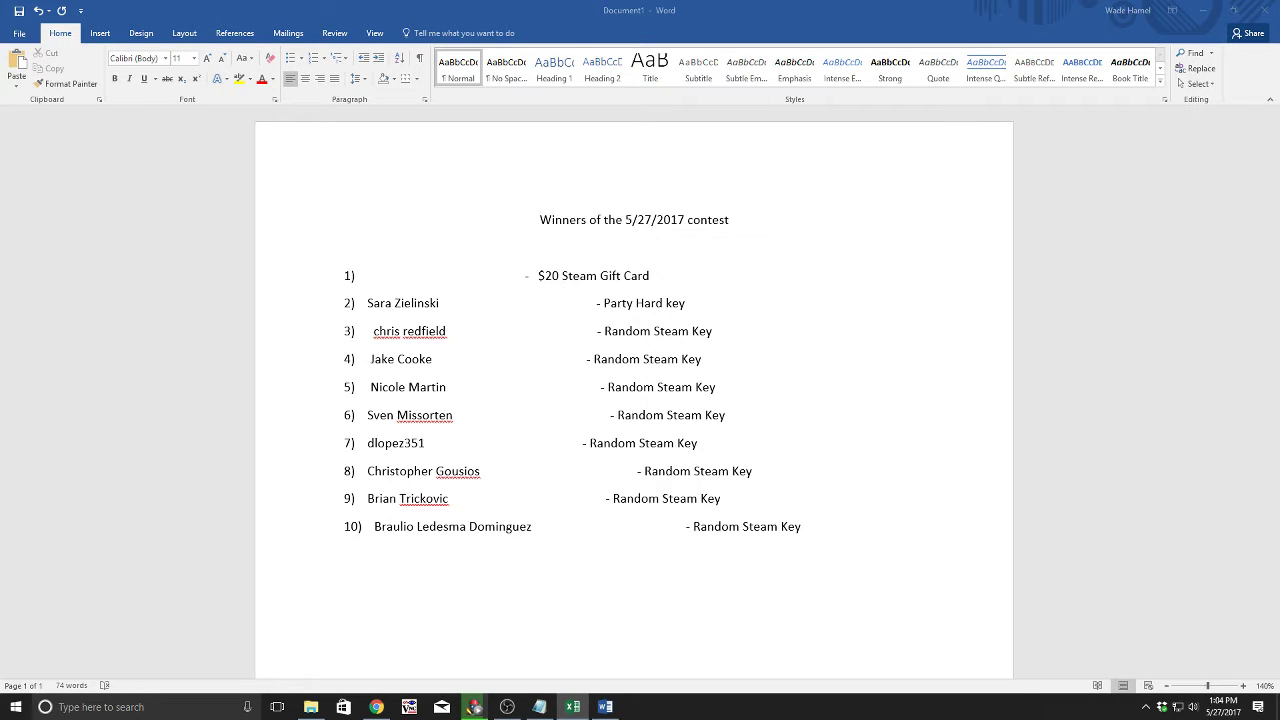
key("alt+Tab")
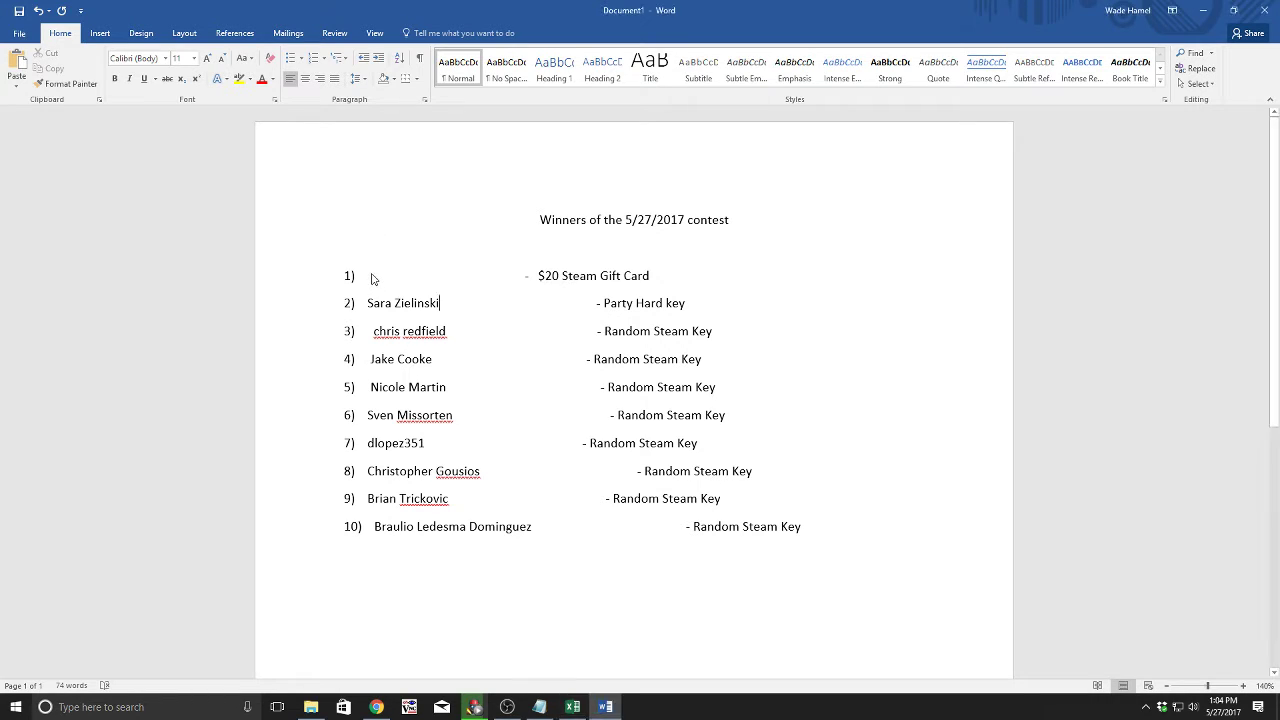
Step: Paste the top winner's name after 1), before the $20 Steam Gift Card
left_click(367, 277)
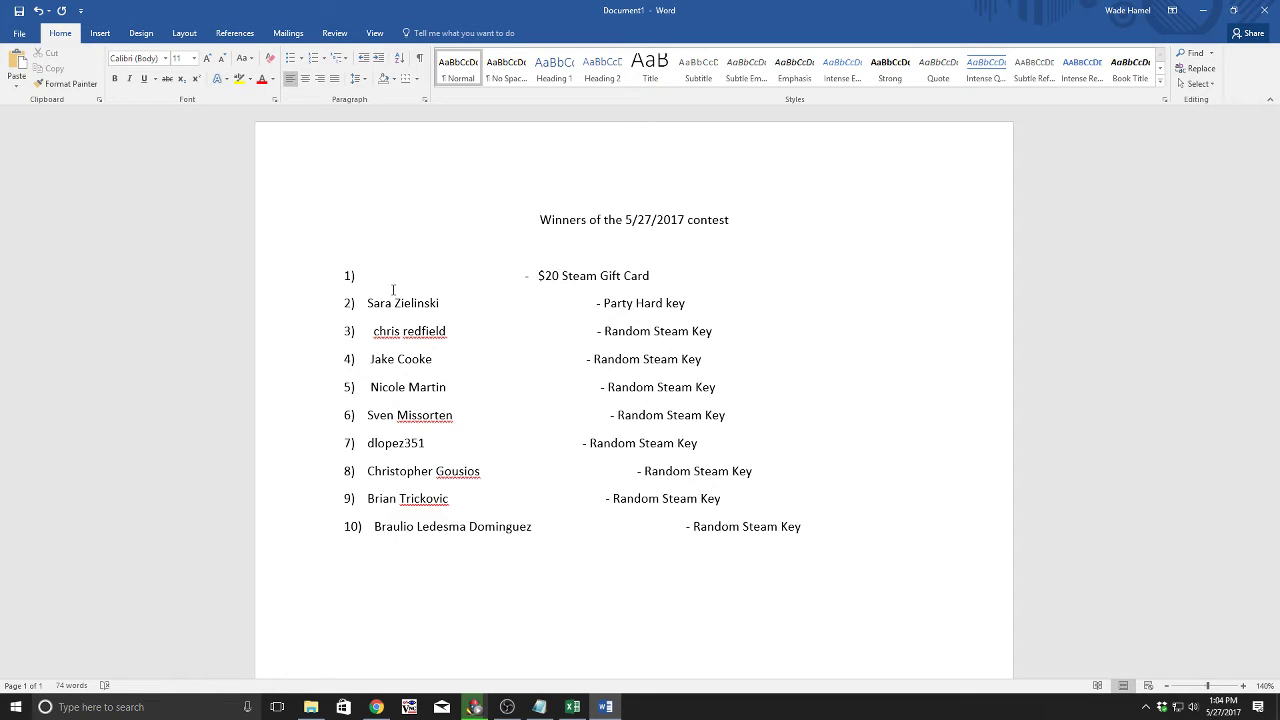
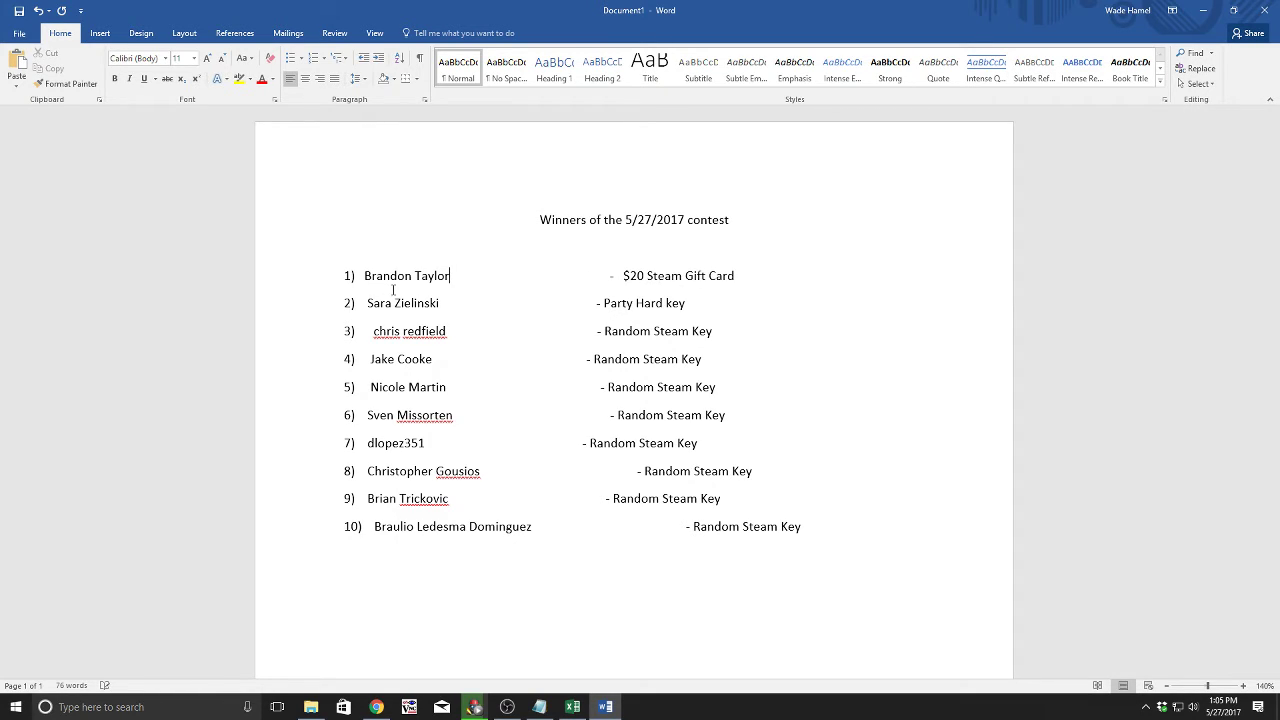